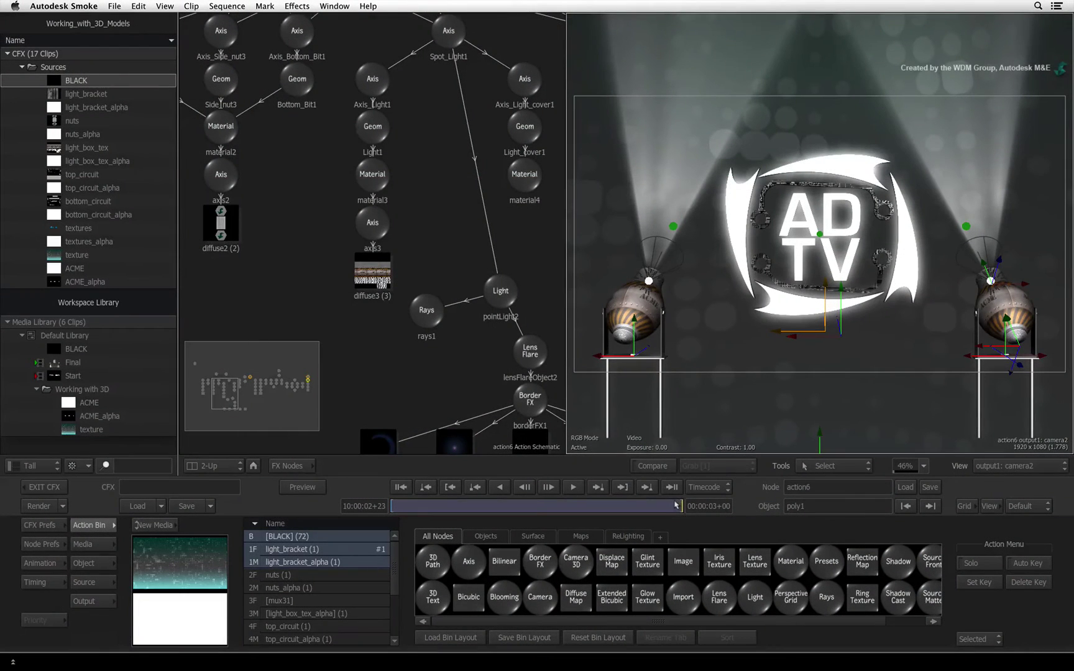
- Preview earlier frames, then switch the library panel layout from Tall to Hidden
{"action": "left_click_drag", "start_coordinate": [676, 504], "coordinate": [597, 499]}
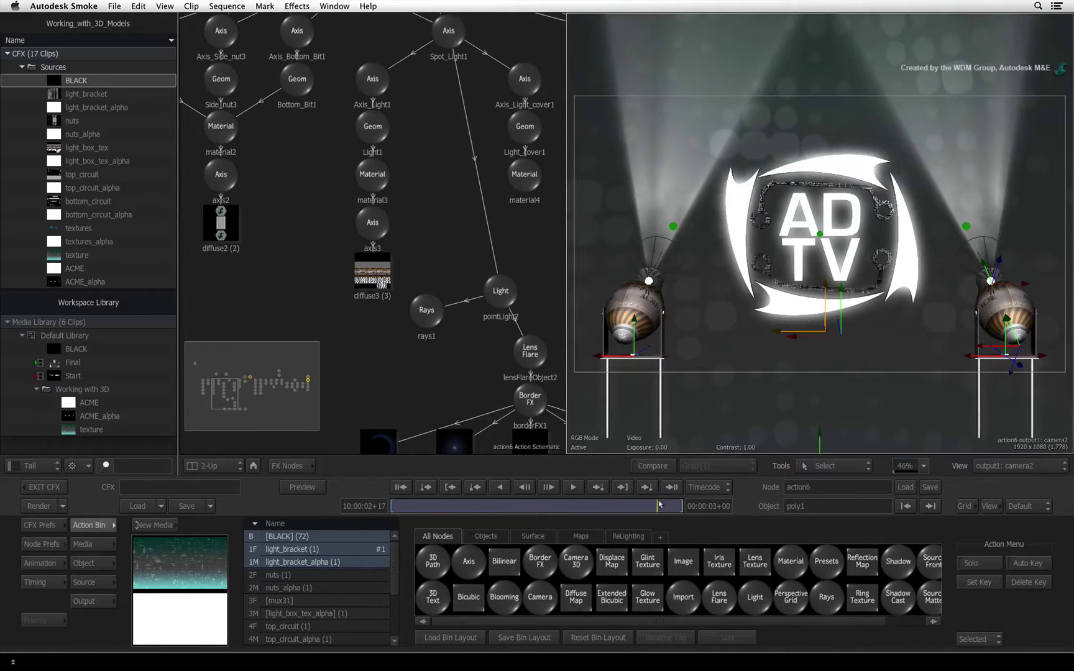
{"action": "left_click", "coordinate": [55, 465]}
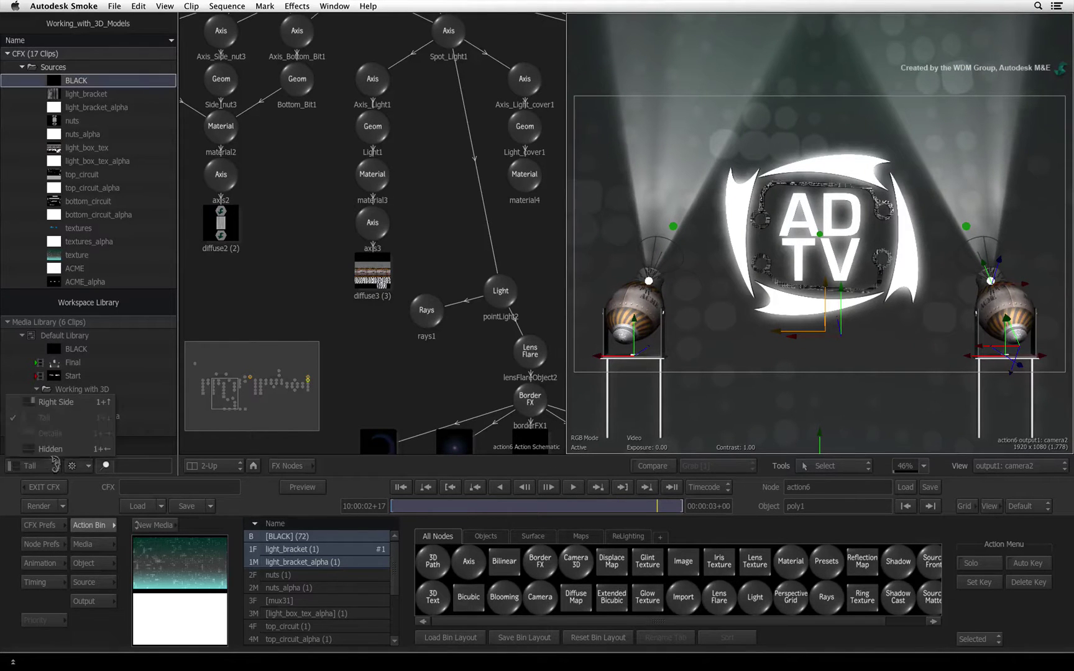
{"action": "left_click", "coordinate": [51, 449]}
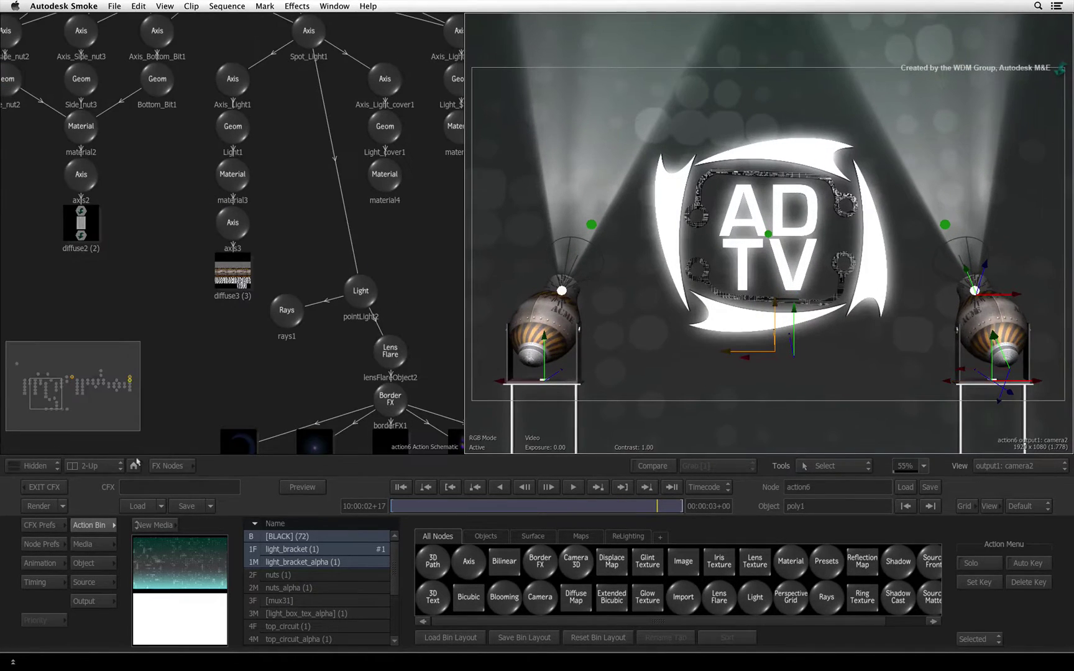
- Scrub back and play through the animation in the widened viewer to preview it
{"action": "left_click", "coordinate": [650, 506]}
{"action": "left_click_drag", "start_coordinate": [602, 506], "coordinate": [717, 504]}
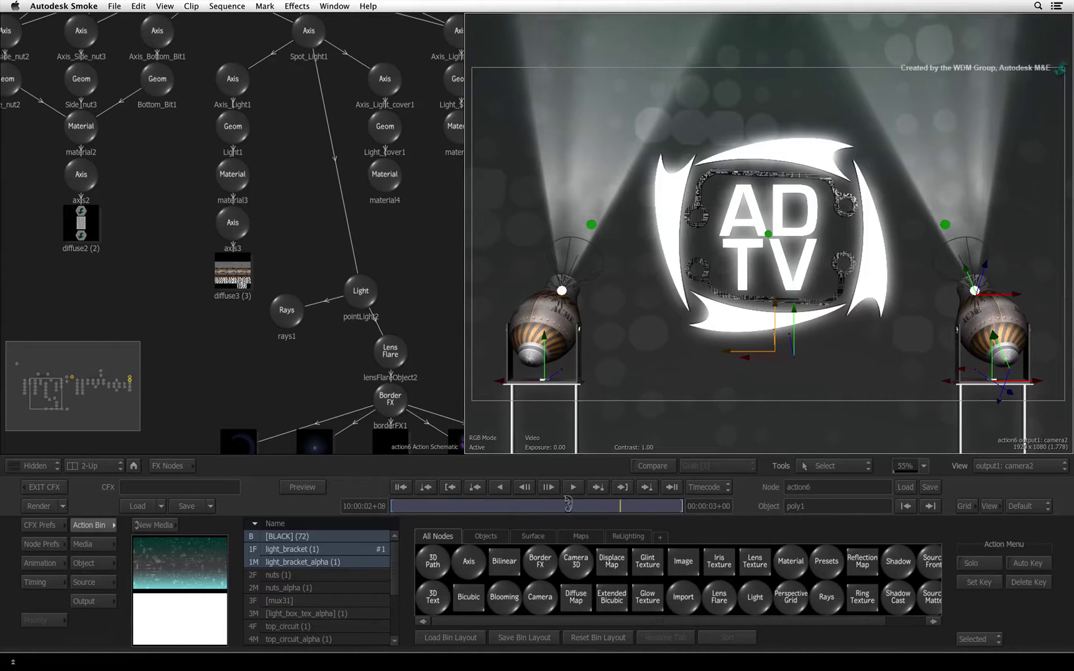
{"action": "left_click", "coordinate": [565, 505]}
{"action": "left_click_drag", "start_coordinate": [565, 504], "coordinate": [688, 508]}
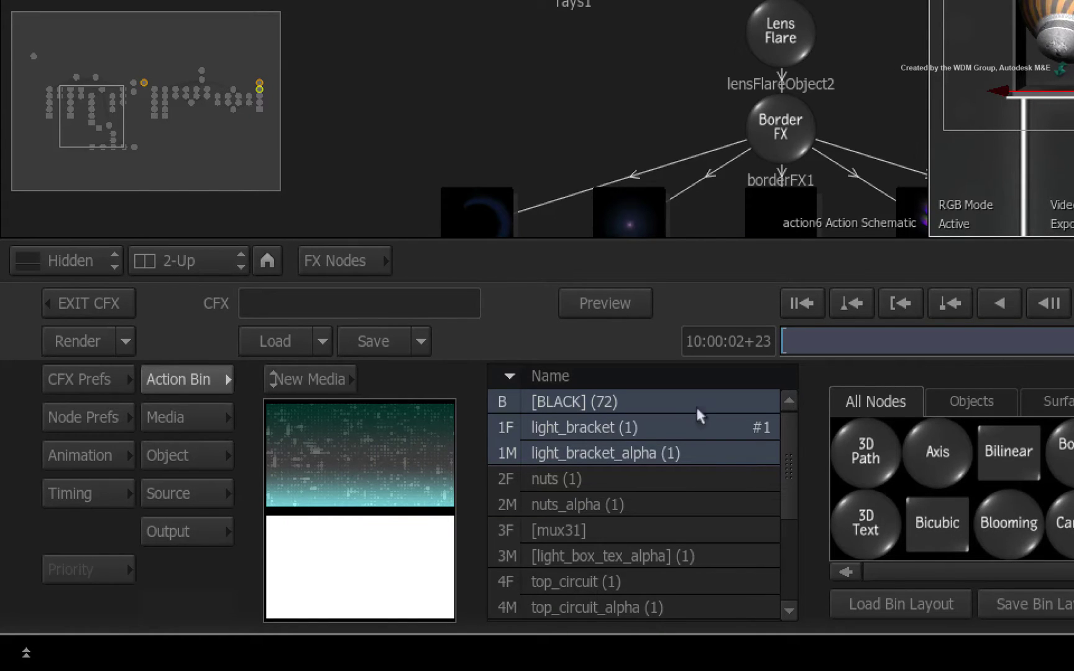
- Copy output1 in the Action's Output settings, creating output1_copy
{"action": "left_click", "coordinate": [176, 527]}
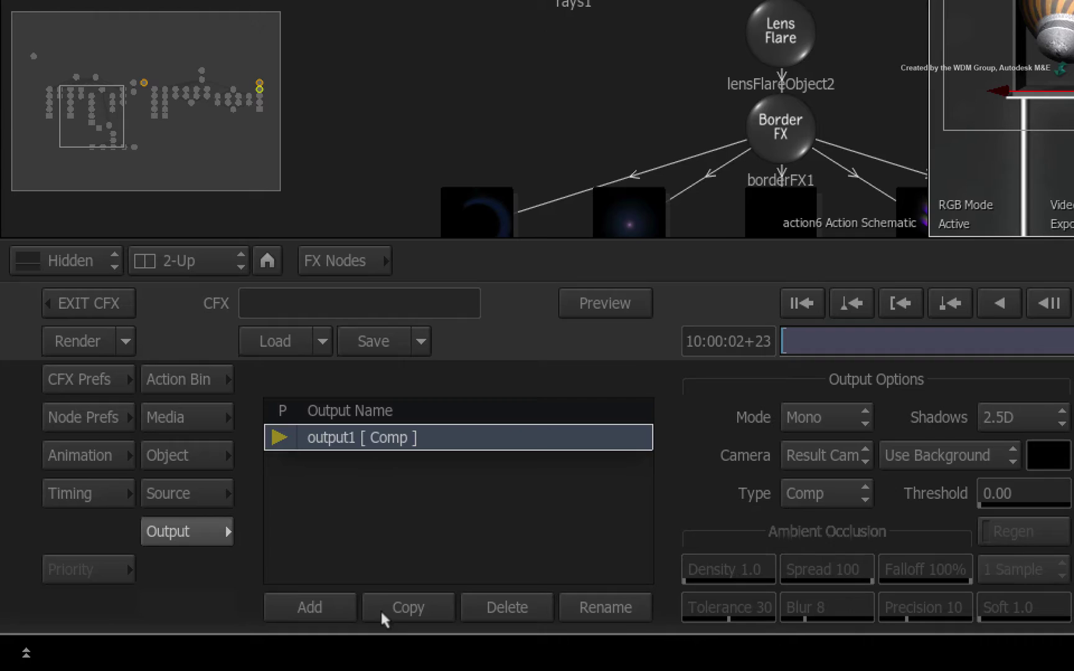
{"action": "left_click", "coordinate": [420, 609]}
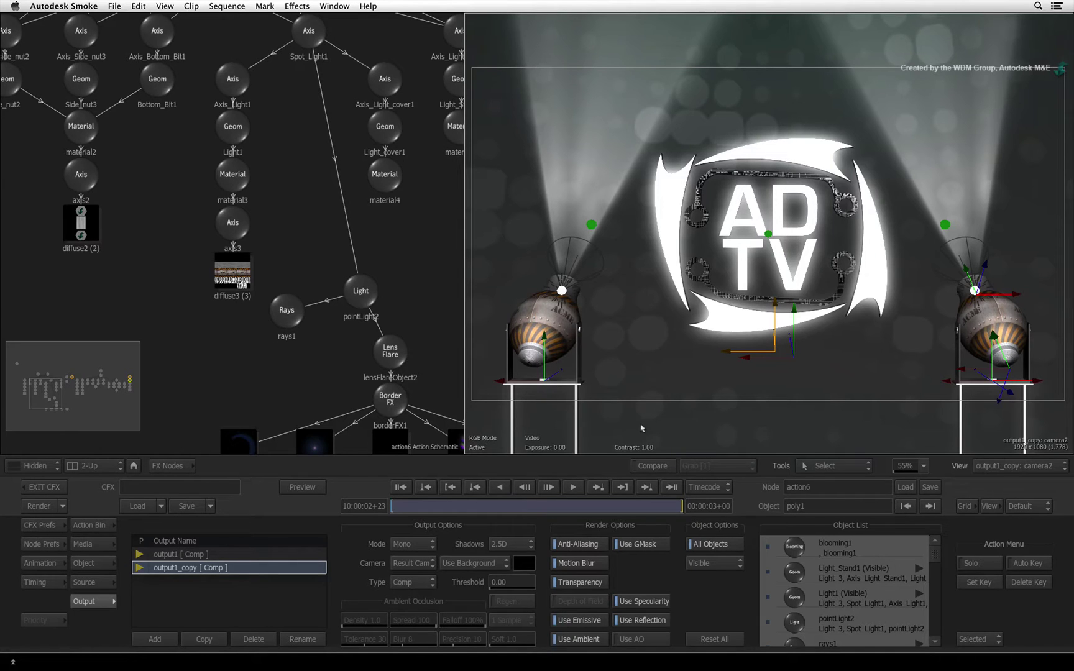
- Select output1_copy and set its Output Options Type to Z-Depth
{"action": "left_click", "coordinate": [273, 550]}
{"action": "left_click", "coordinate": [271, 565]}
{"action": "left_click", "coordinate": [281, 554]}
{"action": "left_click", "coordinate": [280, 570]}
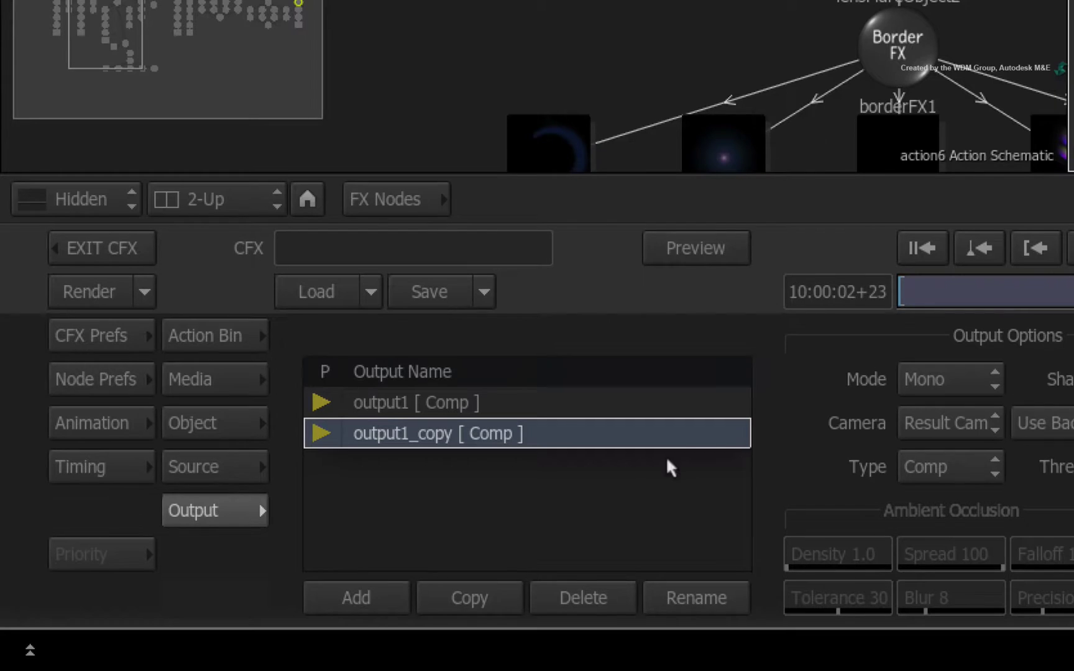
{"action": "left_click", "coordinate": [980, 460]}
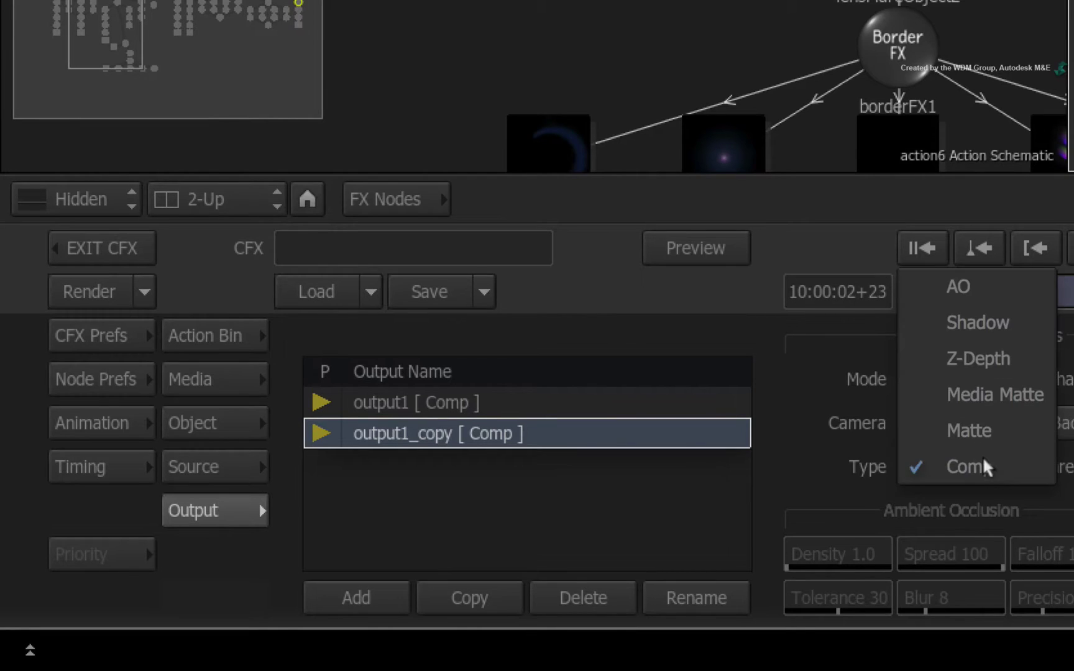
{"action": "left_click", "coordinate": [1030, 359]}
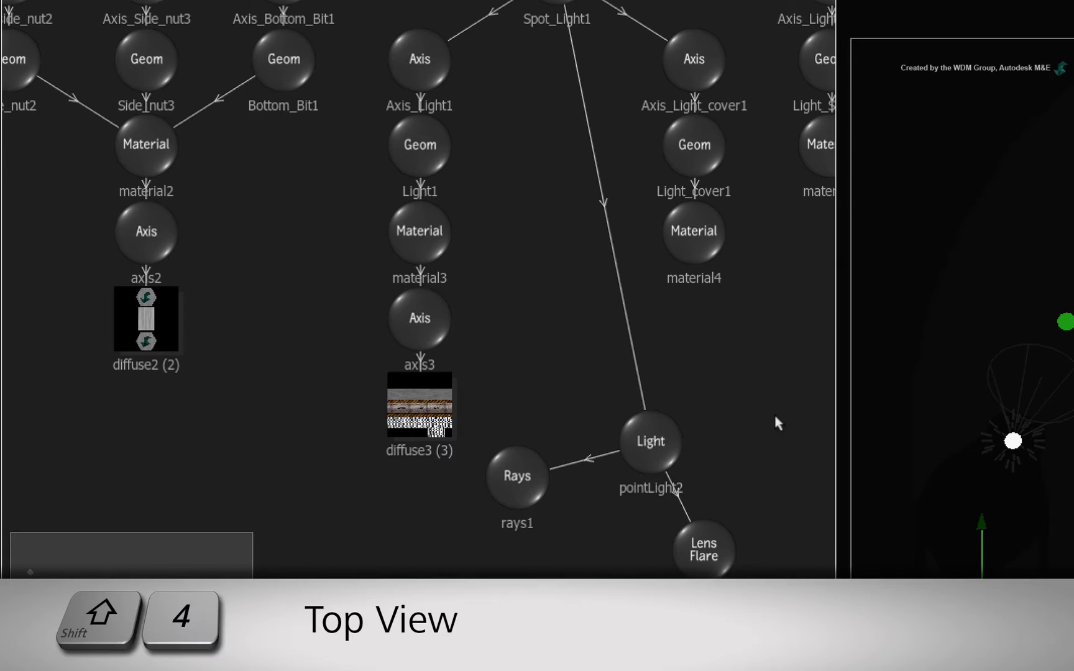
- Switch the left viewport to Top View (Shift+4), zooming and panning to frame camera and logo
{"action": "key", "text": "shift+4"}
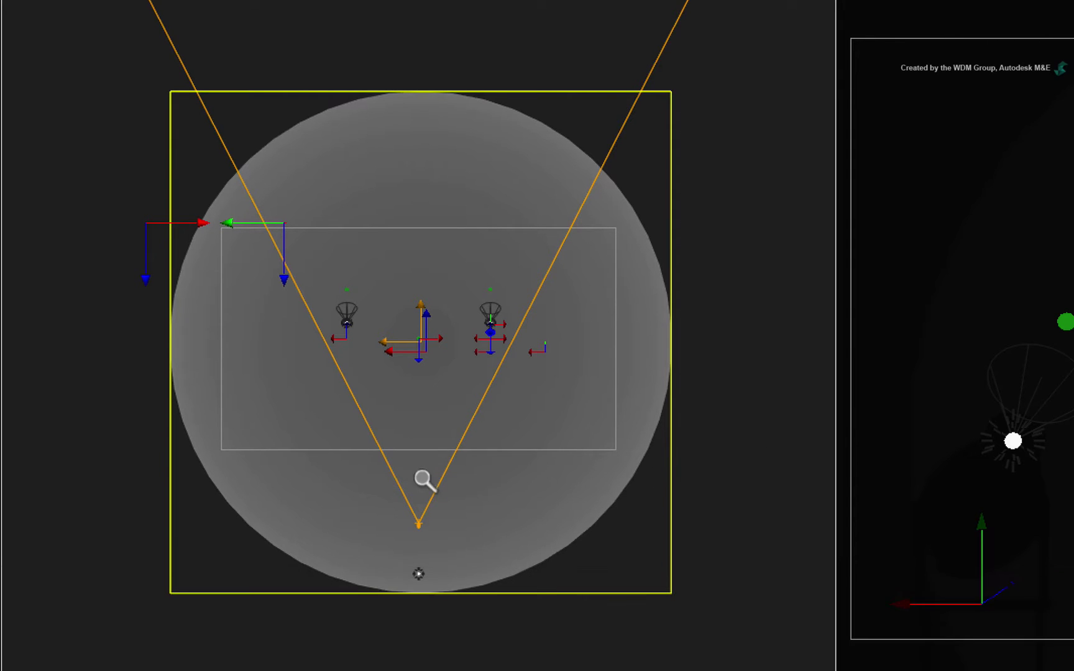
{"action": "mouse_move", "coordinate": [424, 479]}
{"action": "left_mouse_down"}
{"action": "mouse_move", "coordinate": [1073, 497]}
{"action": "mouse_move", "coordinate": [911, 520]}
{"action": "mouse_move", "coordinate": [739, 515]}
{"action": "left_mouse_up"}
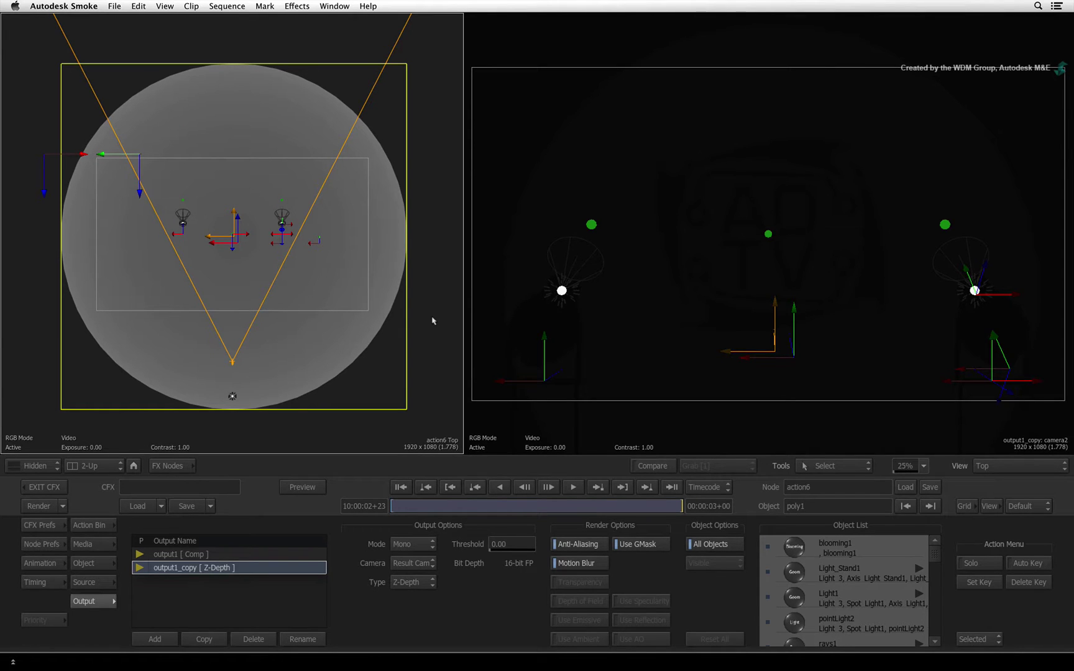
{"action": "mouse_move", "coordinate": [434, 290]}
{"action": "left_mouse_down"}
{"action": "mouse_move", "coordinate": [403, 649]}
{"action": "mouse_move", "coordinate": [442, 286]}
{"action": "mouse_move", "coordinate": [434, 546]}
{"action": "mouse_move", "coordinate": [443, 302]}
{"action": "left_mouse_up"}
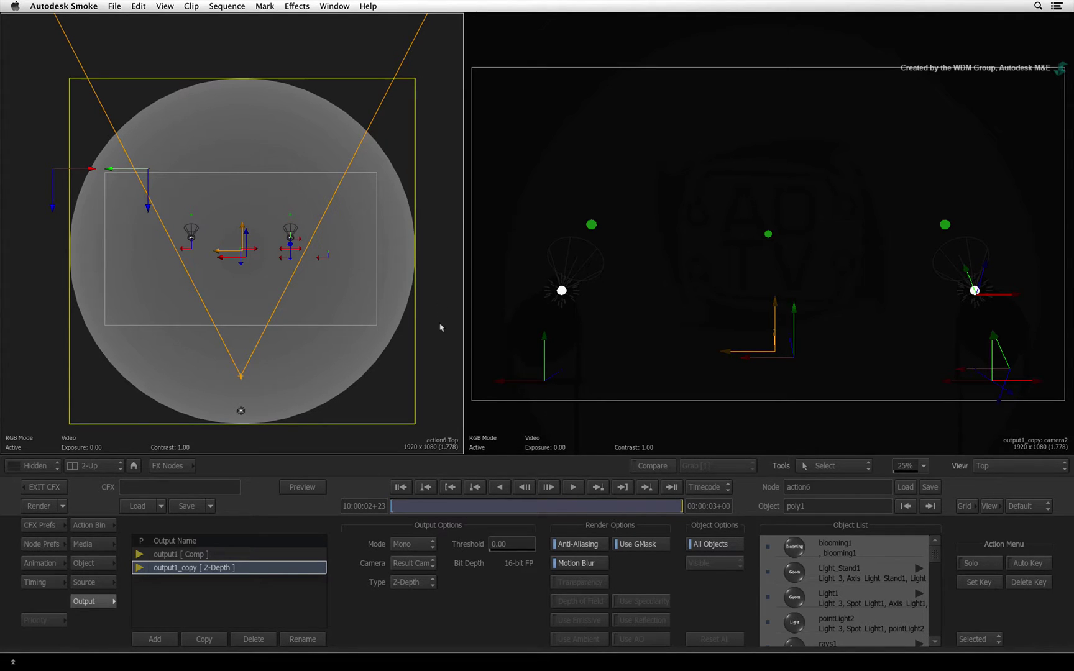
- Set camera2's Far distance to 2500, then view output1's Comp render again
{"action": "left_click", "coordinate": [509, 420]}
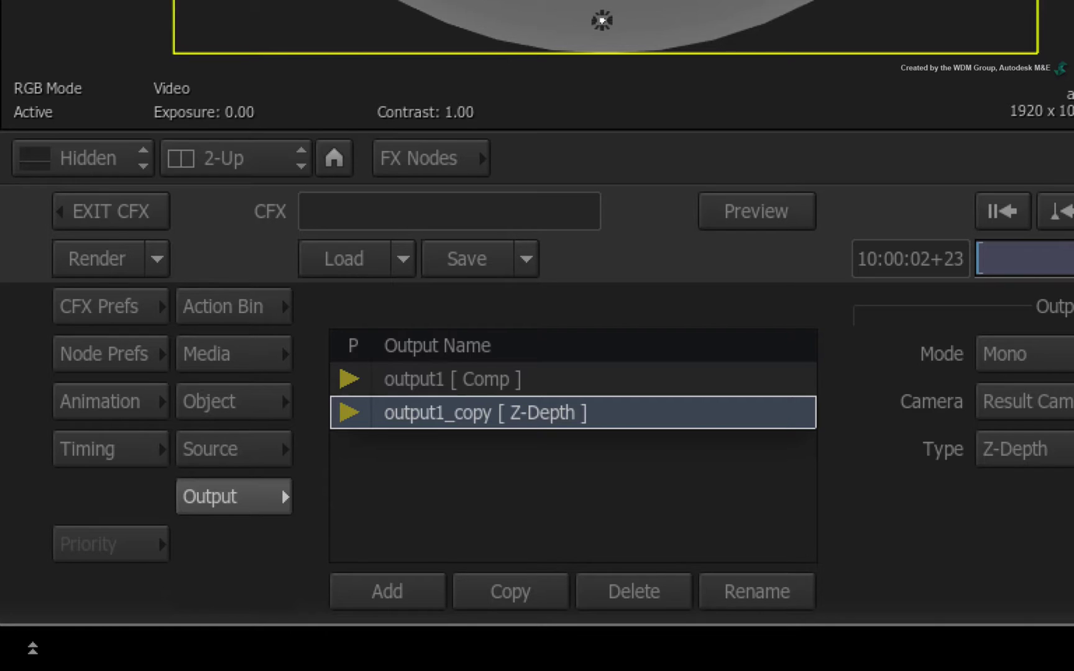
{"action": "left_click", "coordinate": [223, 419]}
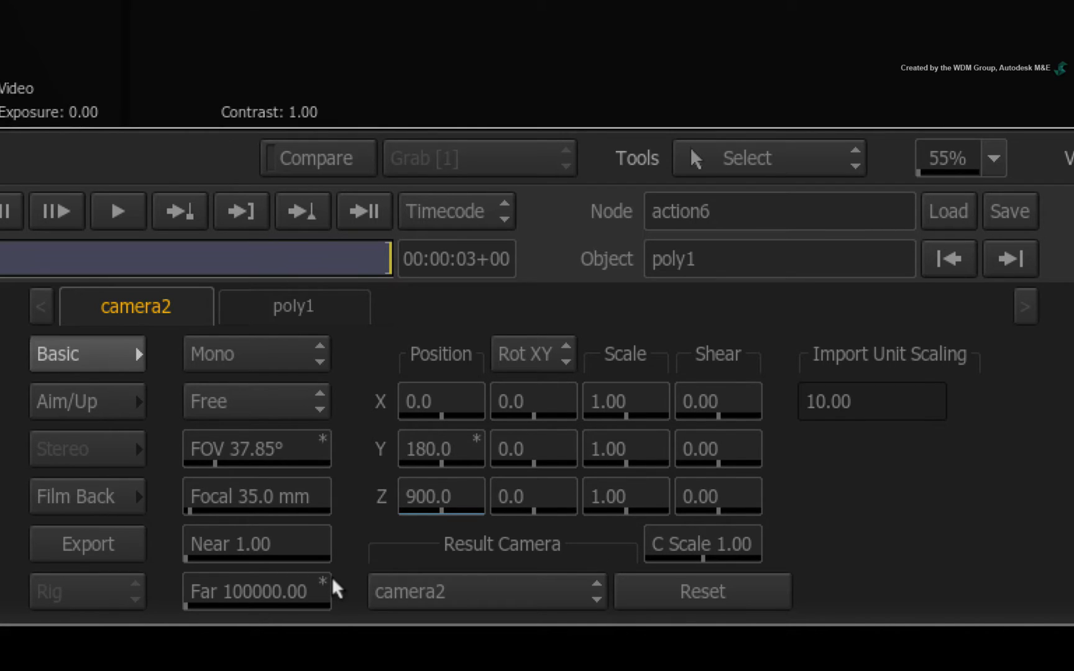
{"action": "left_click", "coordinate": [261, 583]}
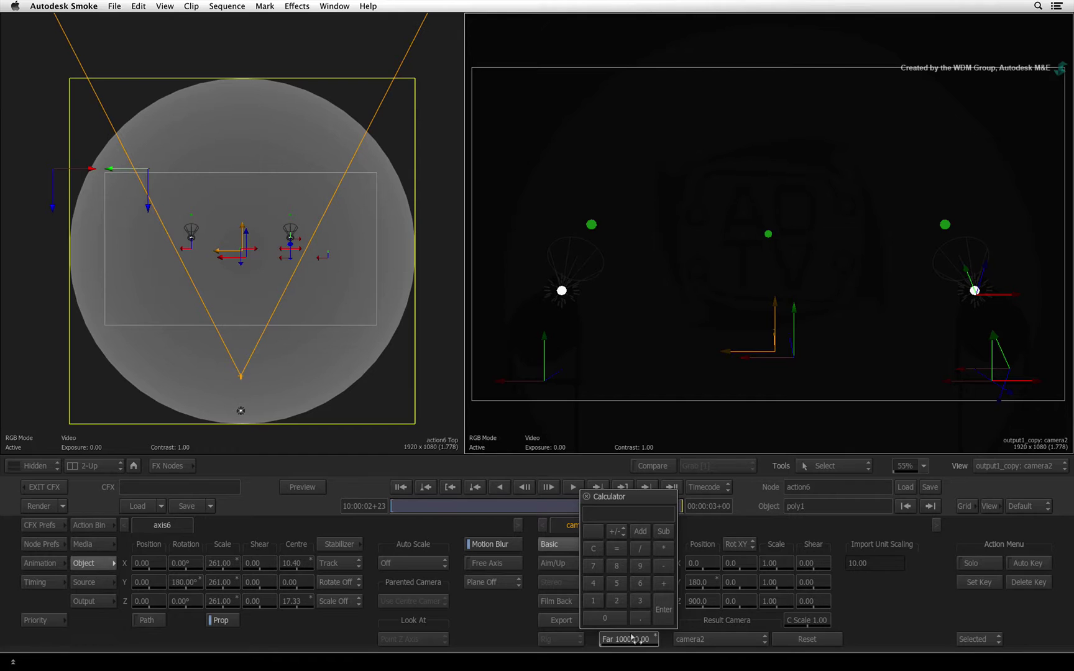
{"action": "type", "text": "2500"}
{"action": "key", "text": "Return"}
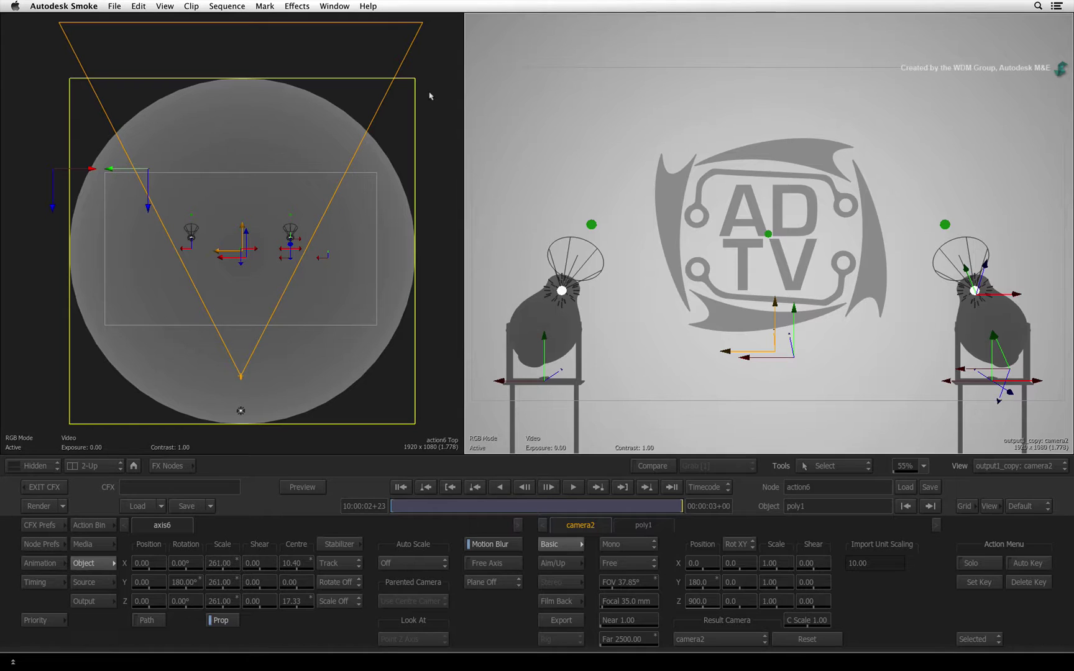
{"action": "left_click", "coordinate": [99, 602]}
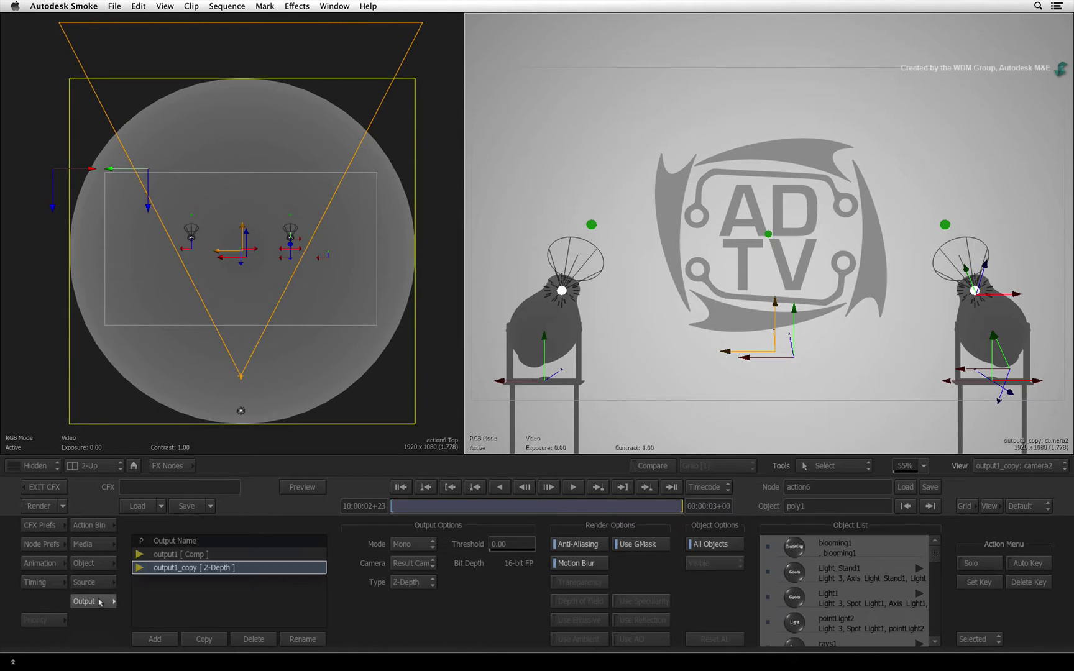
{"action": "left_click", "coordinate": [307, 553]}
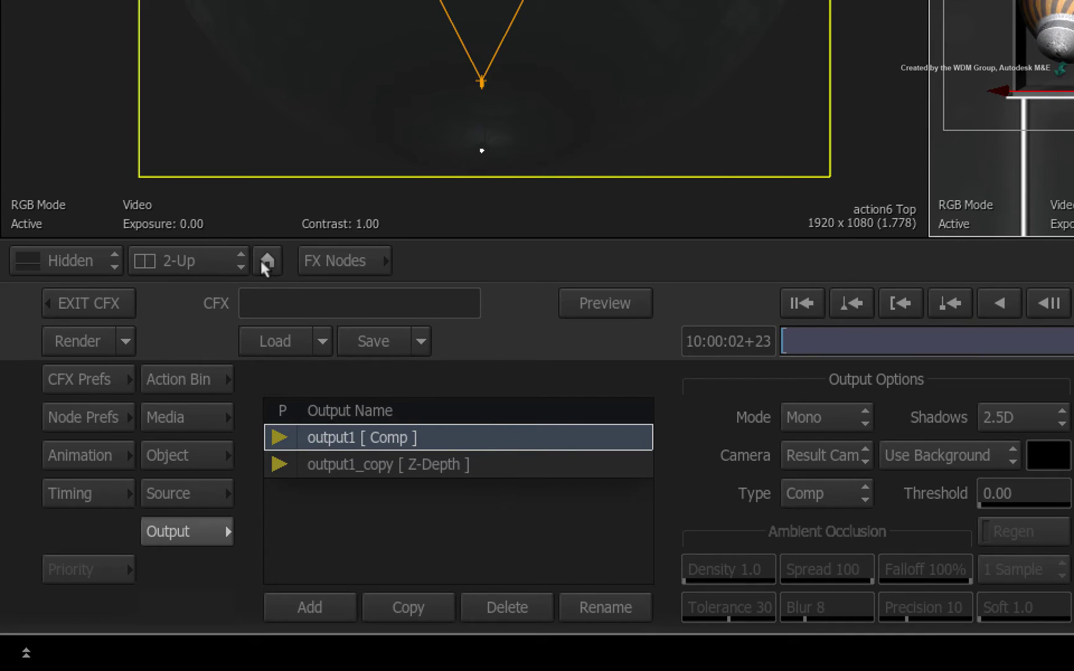
- In ConnectFX, drop a Depth Of Field node onto the action6-to-output link
{"action": "left_click", "coordinate": [263, 260]}
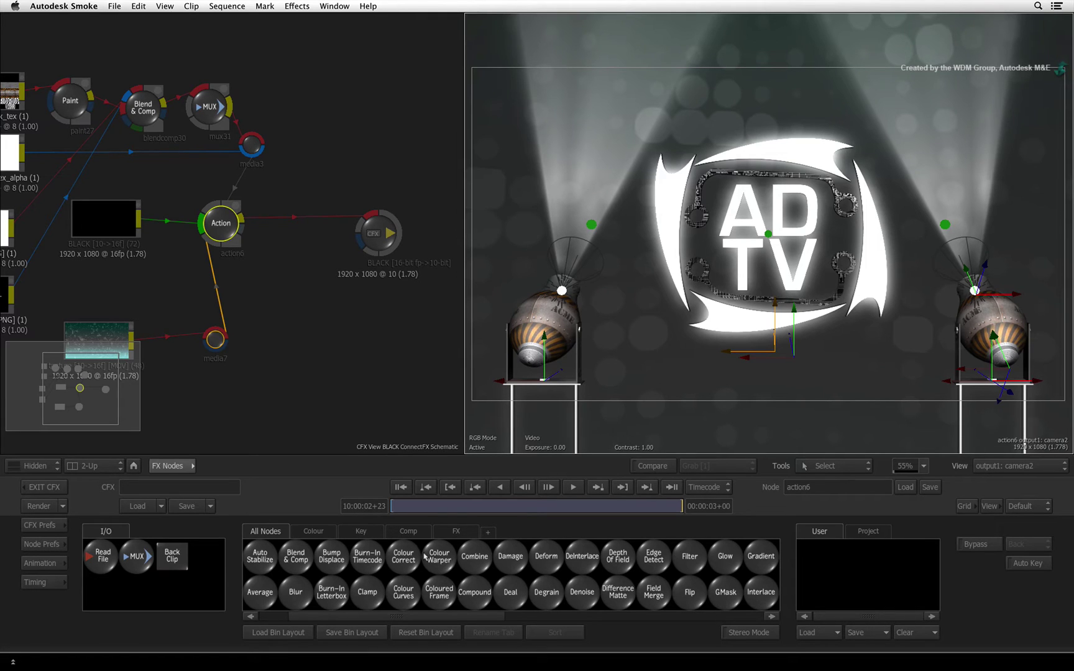
{"action": "key", "text": "d"}
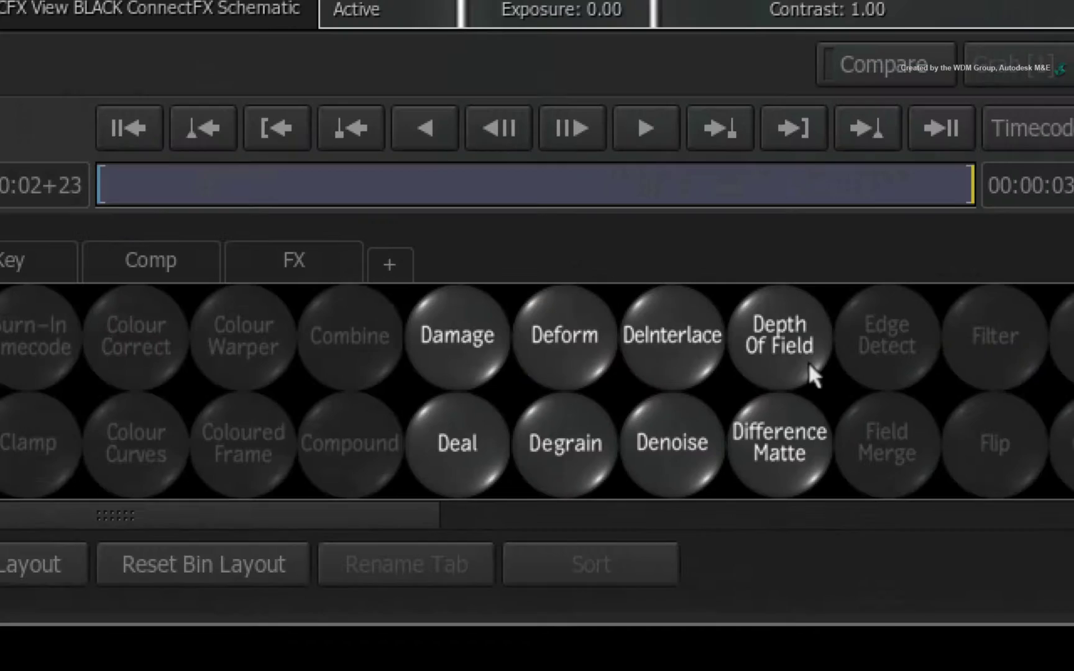
{"action": "left_click_drag", "start_coordinate": [756, 331], "coordinate": [537, 266]}
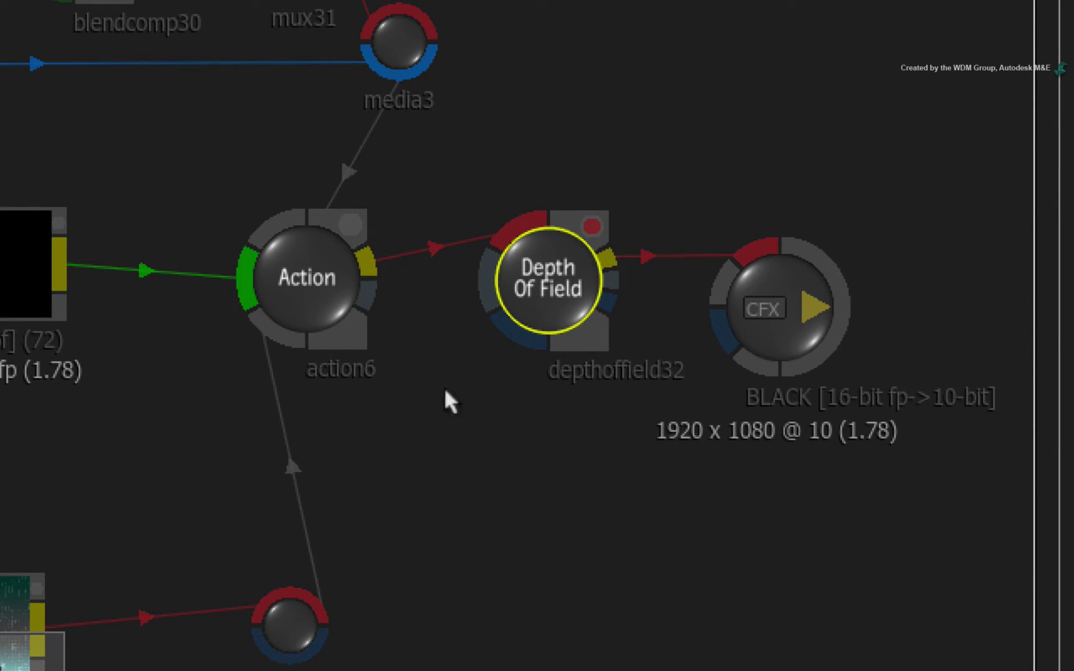
- Expand the Action node with Option+C, resize its box, and nudge the Depth Of Field node right
{"action": "left_click", "coordinate": [307, 281]}
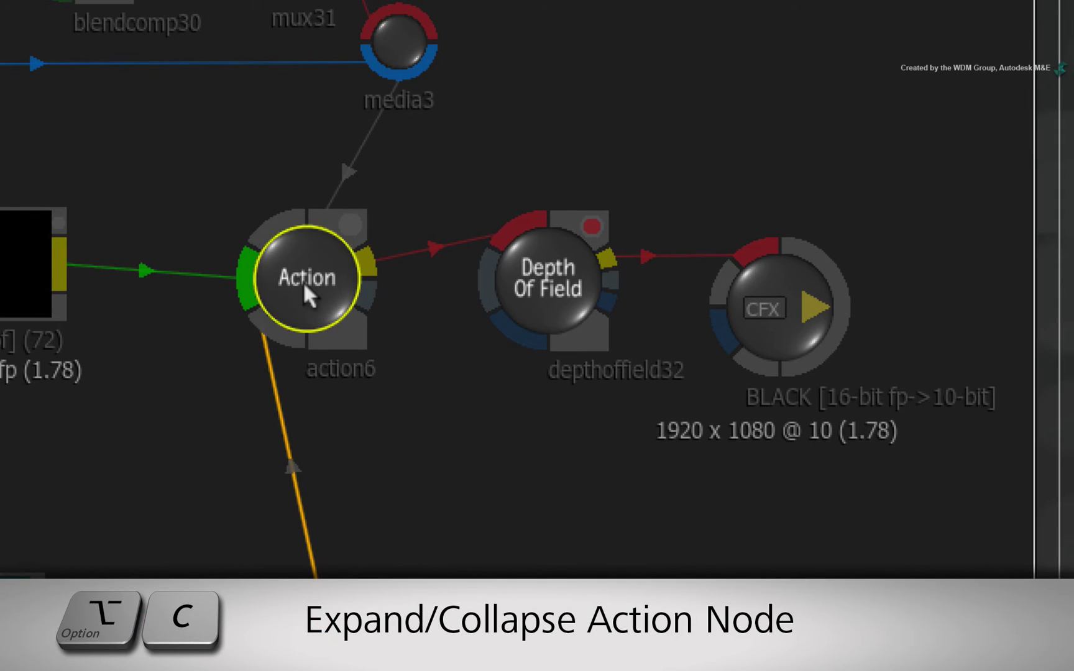
{"action": "key", "text": "alt+c"}
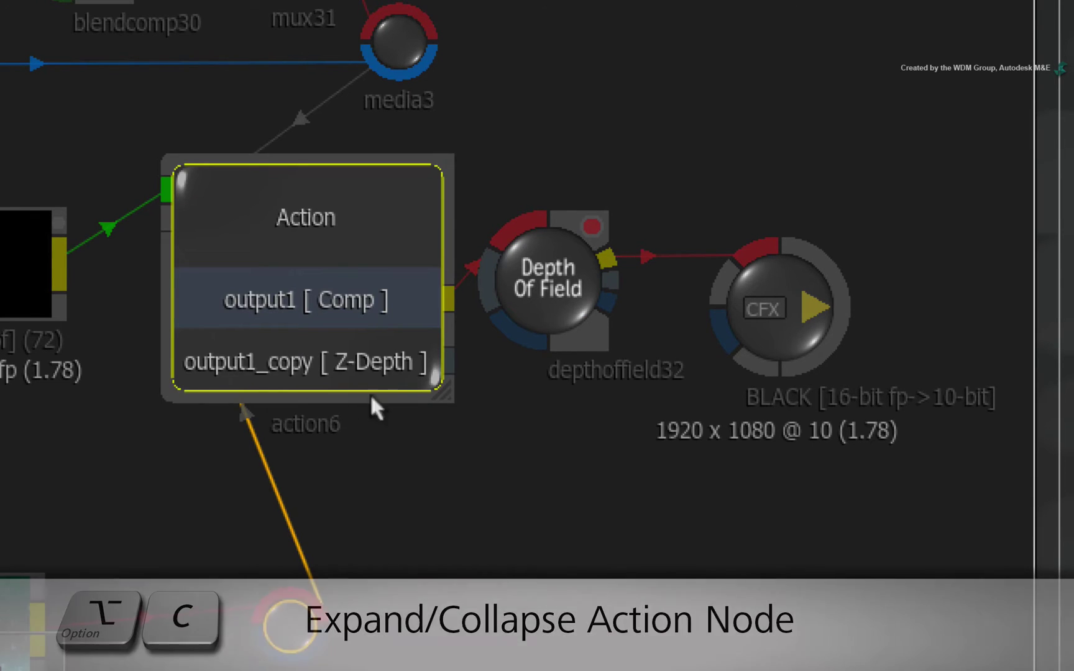
{"action": "left_click_drag", "start_coordinate": [431, 377], "coordinate": [475, 266]}
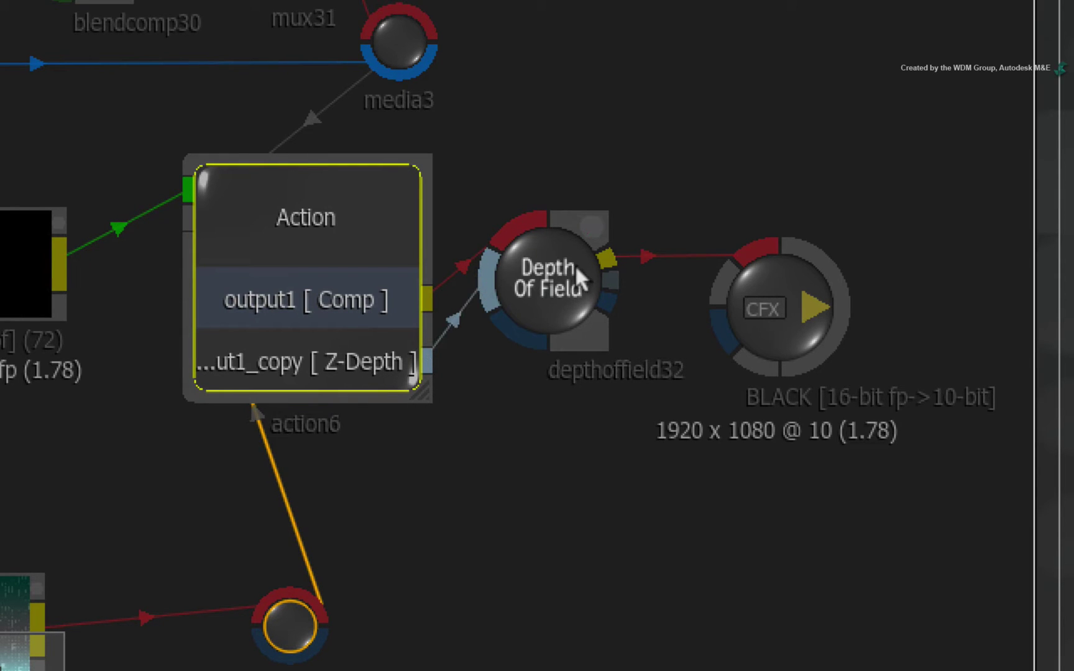
{"action": "left_click", "coordinate": [523, 271]}
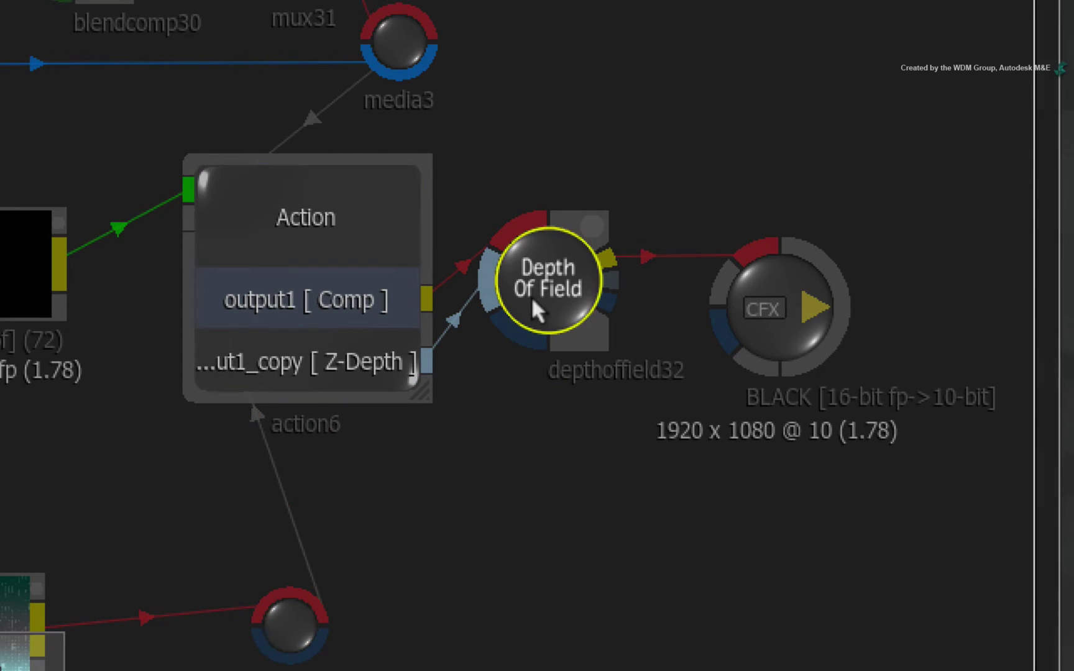
{"action": "left_click_drag", "start_coordinate": [532, 297], "coordinate": [556, 304]}
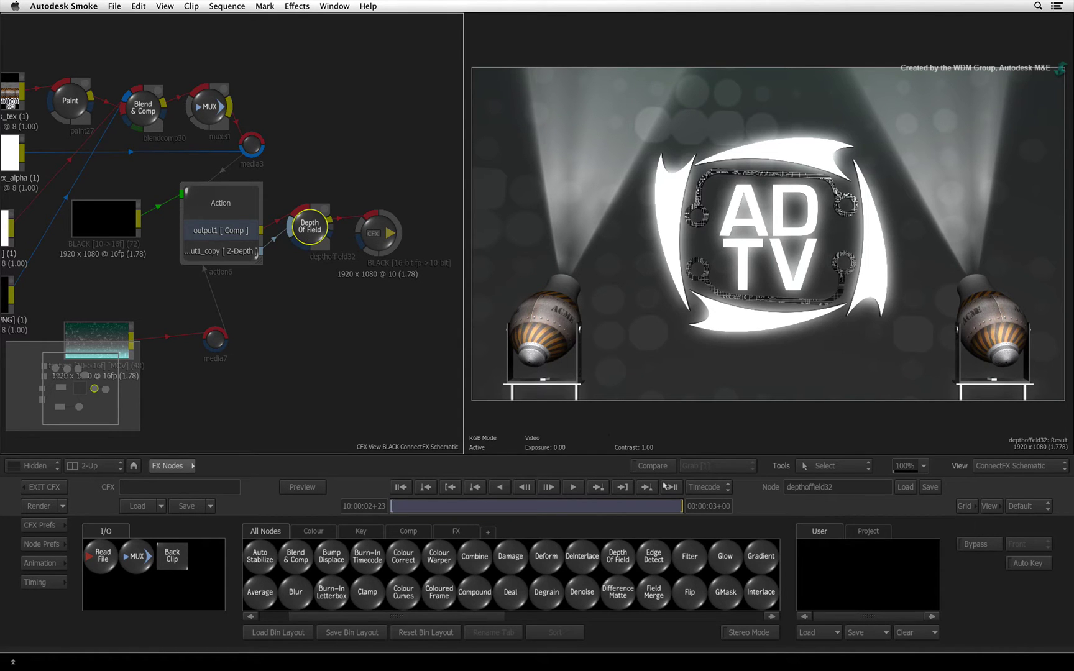
- Open depthoffield32's editor and raise the Depth-O-Gram Zoom to 17
{"action": "double_click", "coordinate": [305, 230]}
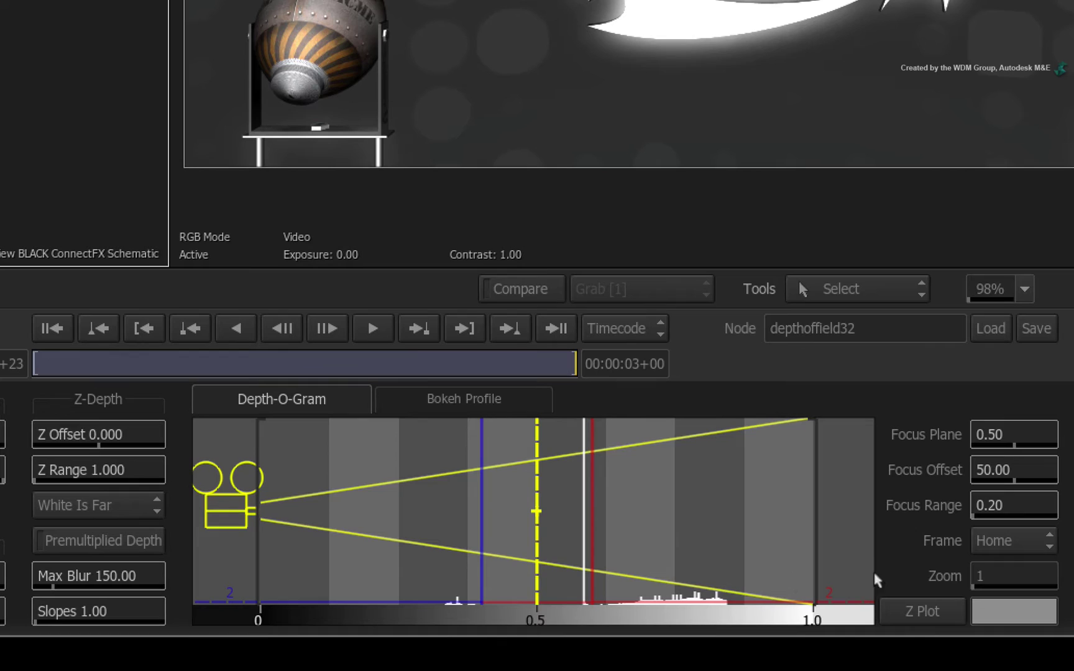
{"action": "left_click_drag", "start_coordinate": [1004, 578], "coordinate": [1057, 578]}
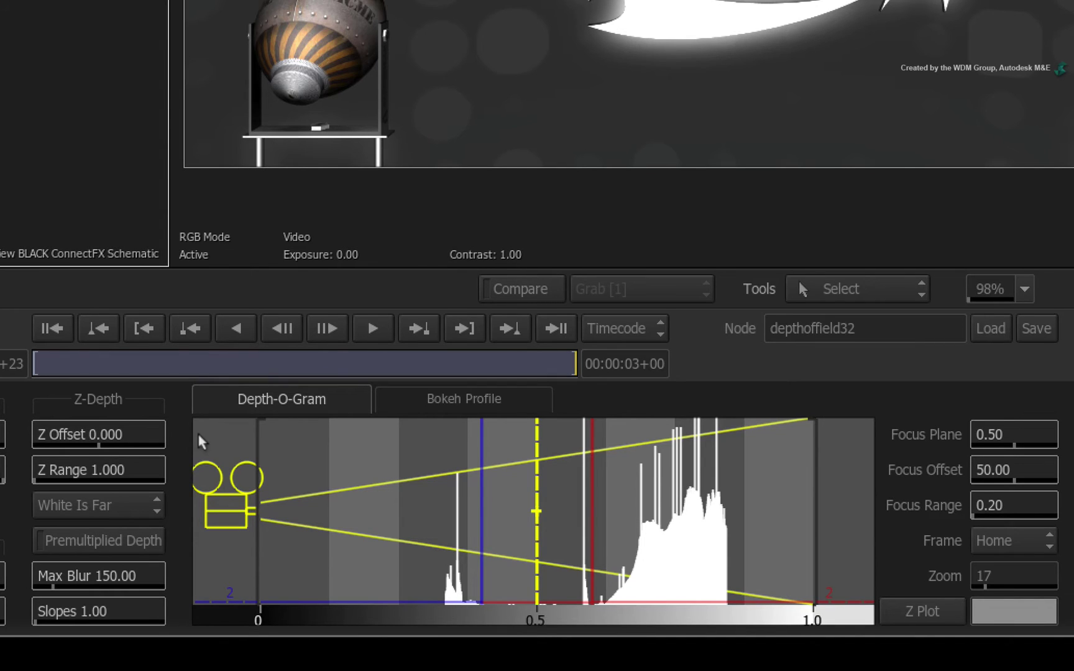
- Drag Z Offset to 0.300 and enter 0.55 for Z Range
{"action": "left_click", "coordinate": [125, 438]}
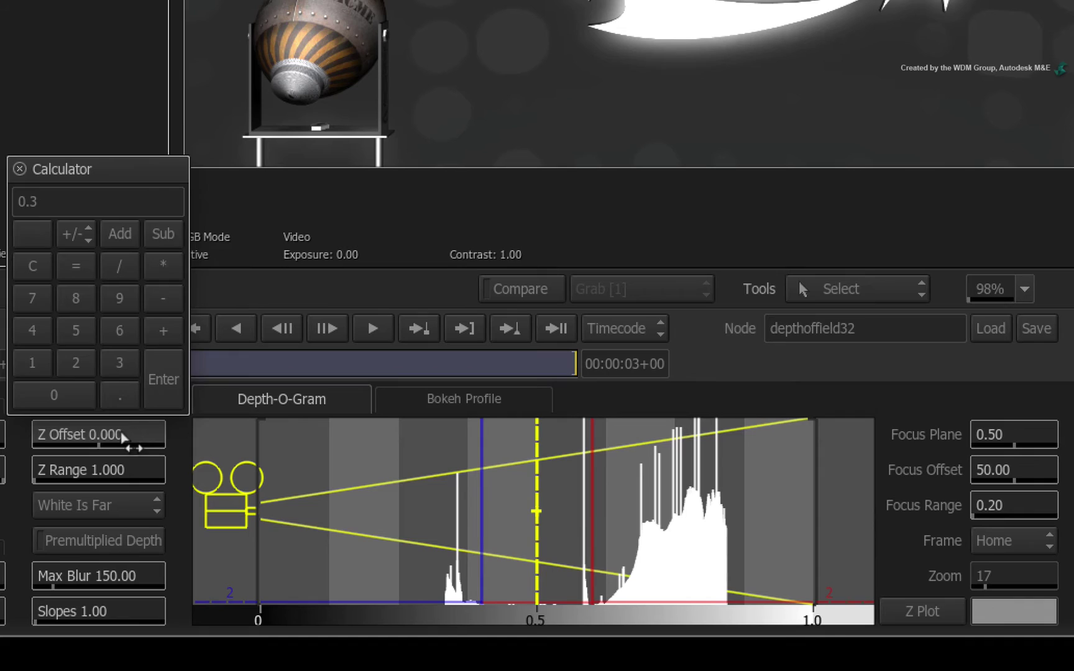
{"action": "key", "text": "Escape"}
{"action": "left_click_drag", "start_coordinate": [123, 443], "coordinate": [120, 470]}
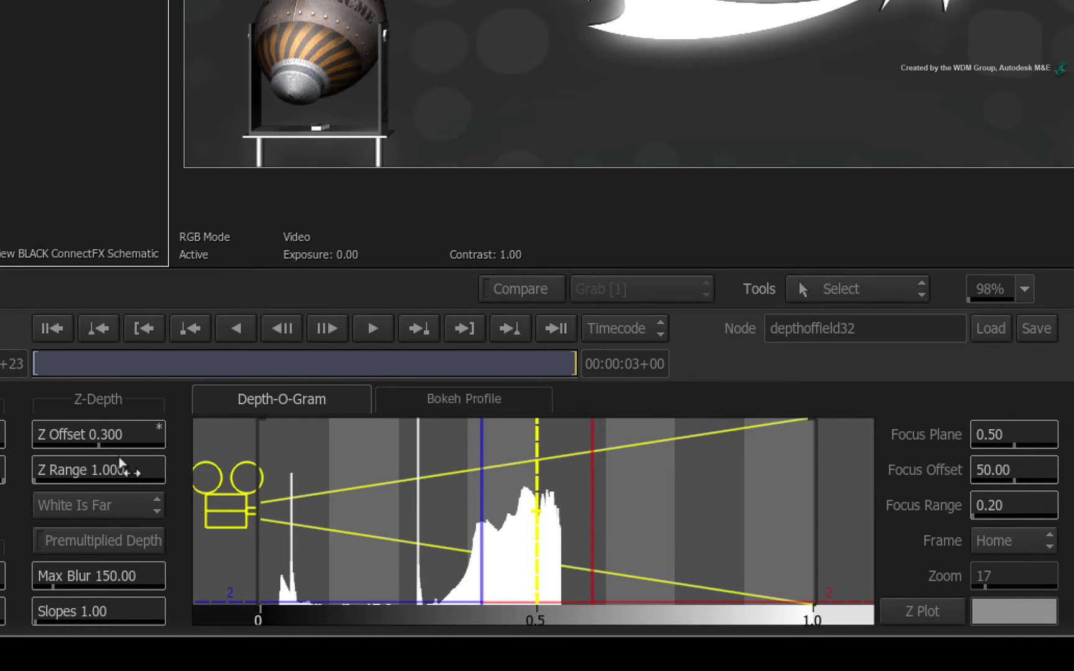
{"action": "left_click", "coordinate": [122, 468]}
{"action": "type", "text": "0.55"}
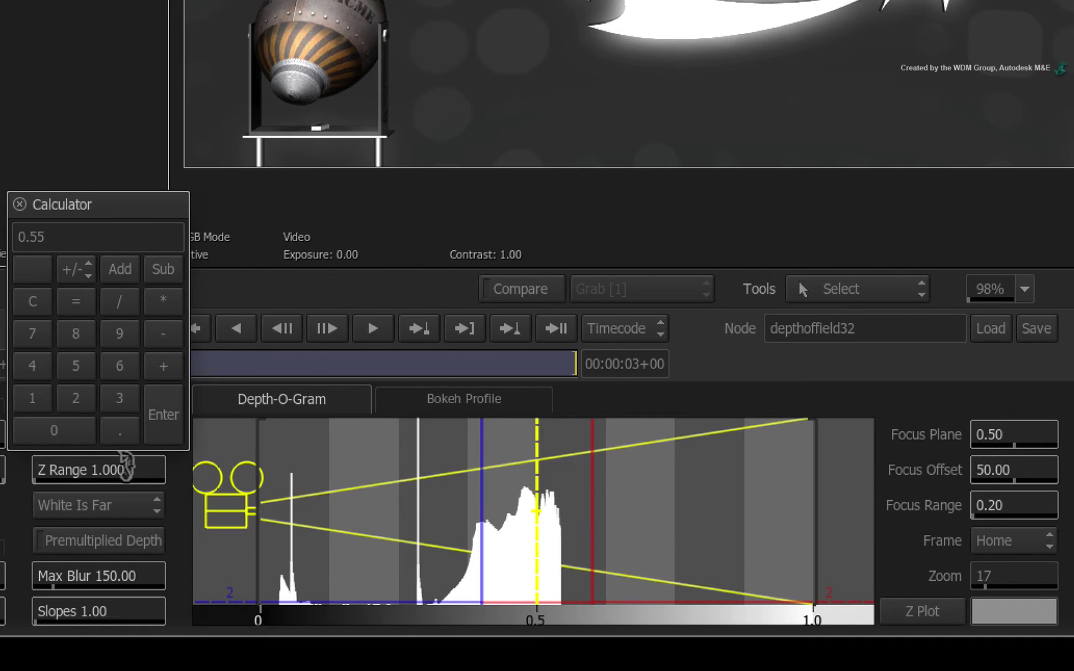
{"action": "key", "text": "Return"}
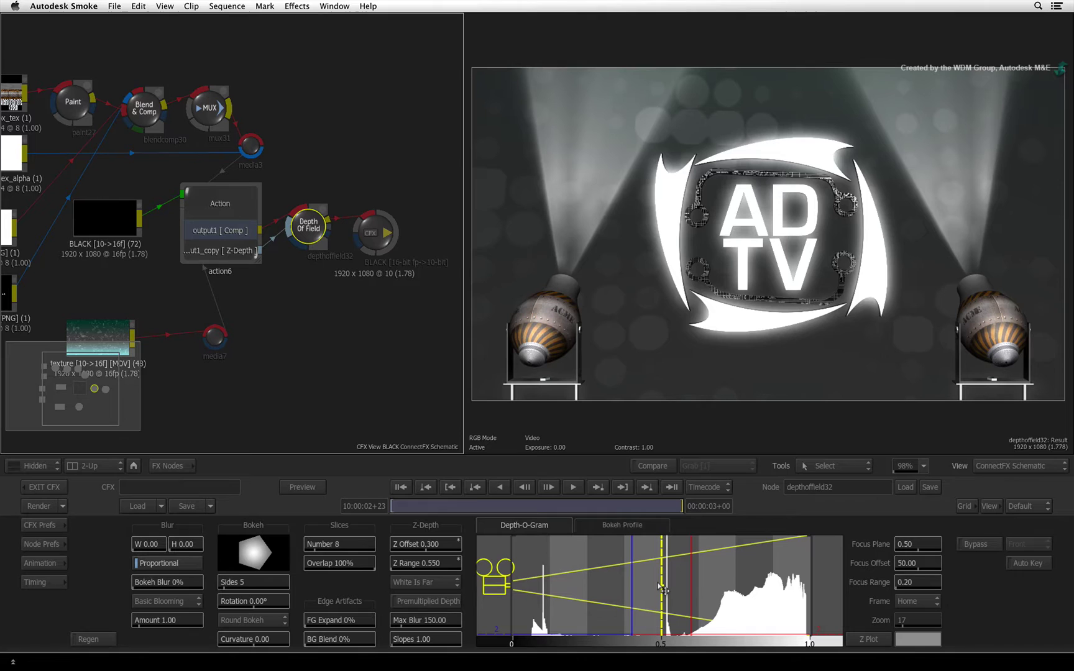
- Move the focus plane back to 0.52 and set the main focus on the ADTV logo
{"action": "left_click_drag", "start_coordinate": [662, 587], "coordinate": [542, 595]}
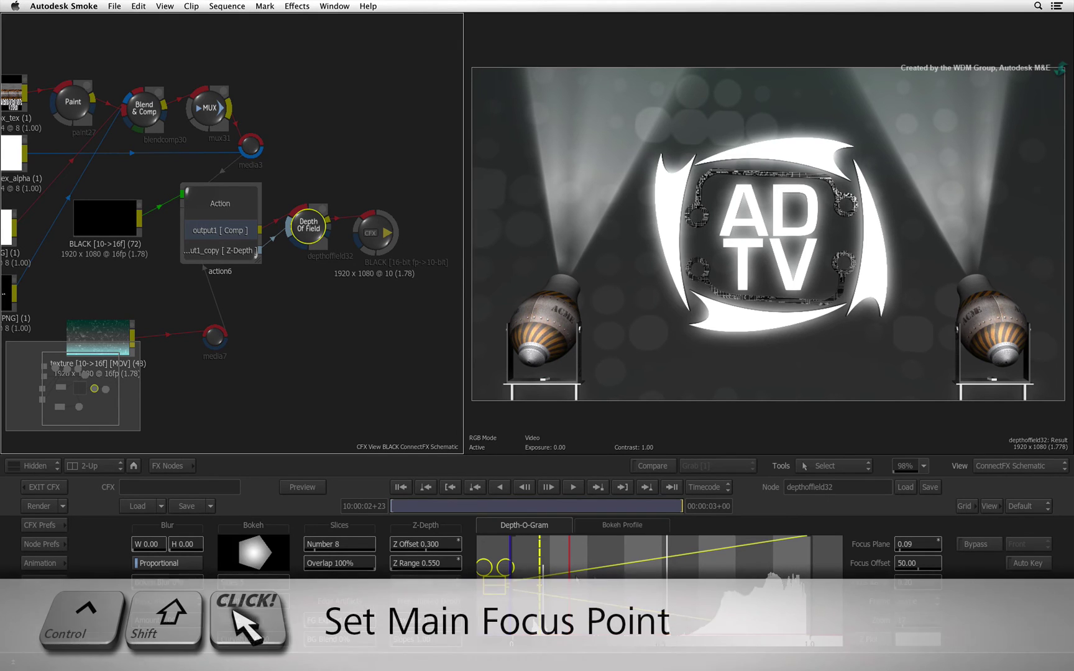
{"action": "left_click", "coordinate": [717, 317], "text": "ctrl+shift"}
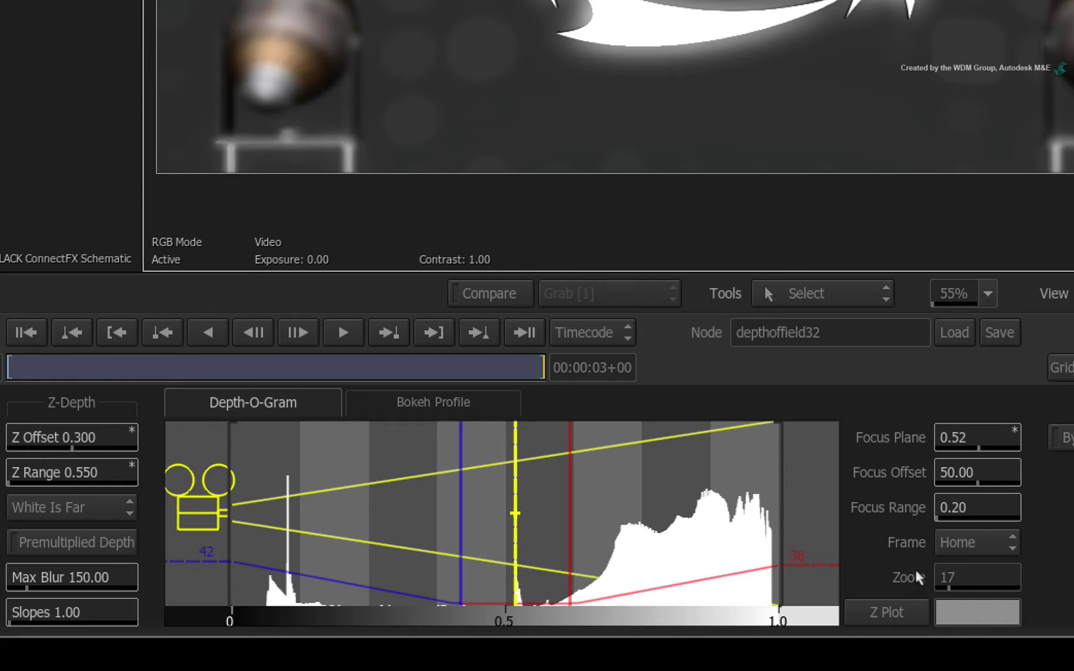
- Set the Depth of Field Focus Range to 0.15 and the blur width and height to 35
{"action": "left_click", "coordinate": [969, 510]}
{"action": "type", "text": "0."}
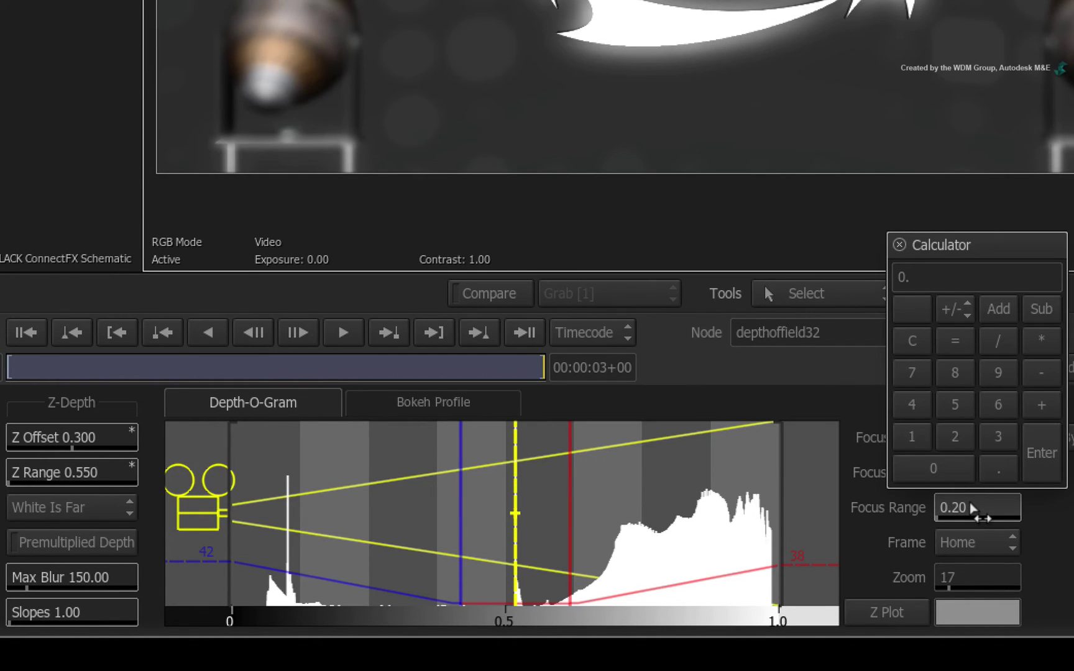
{"action": "type", "text": "15"}
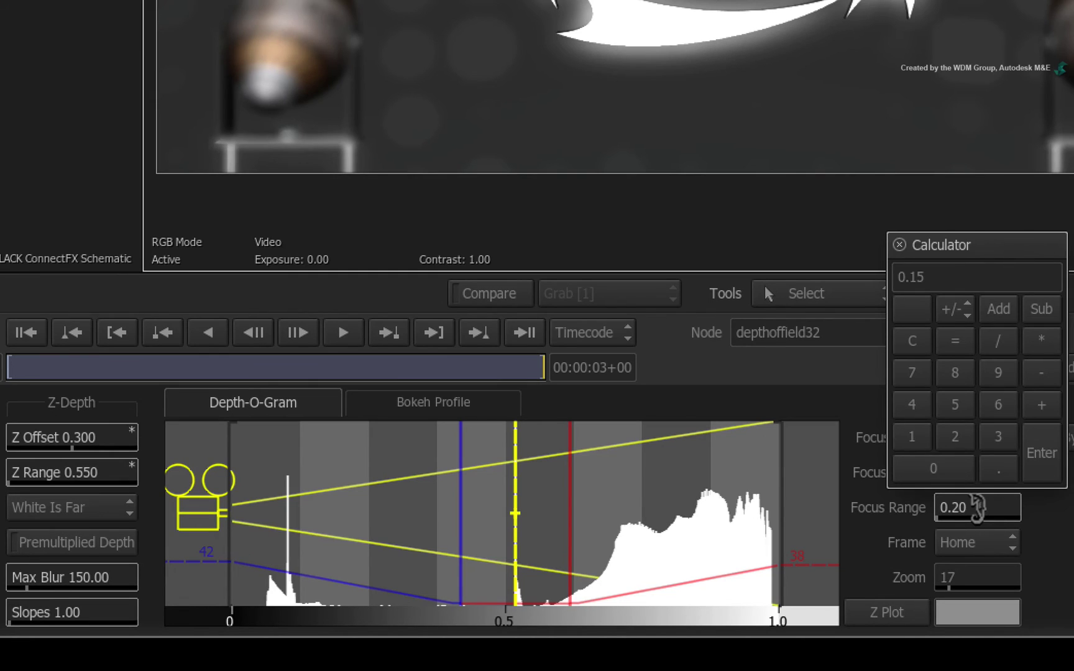
{"action": "key", "text": "Return"}
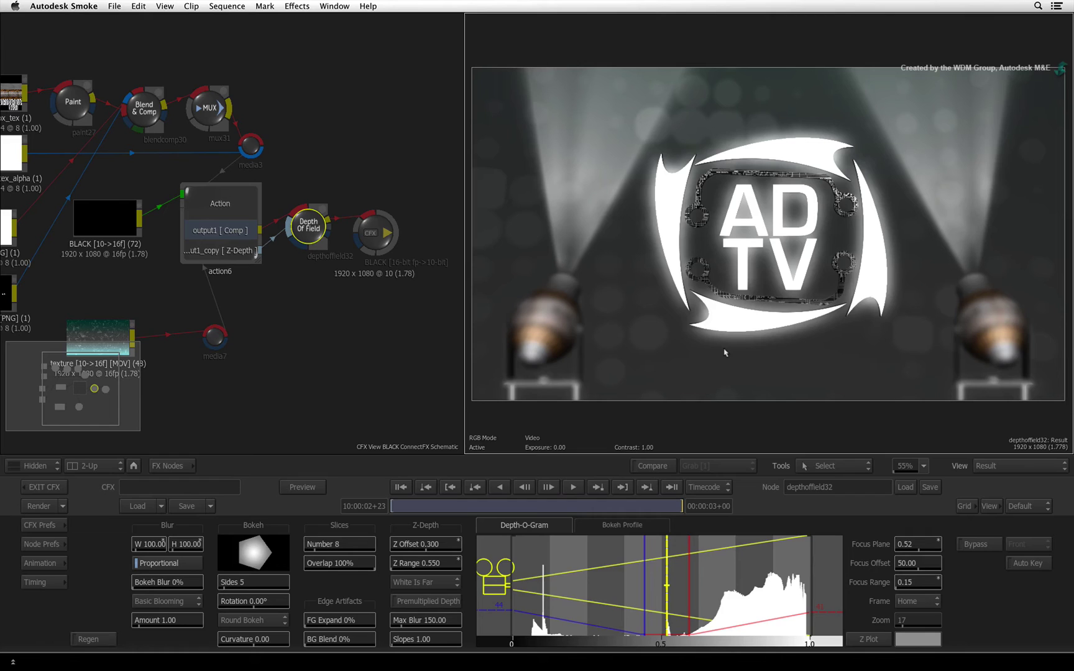
{"action": "left_click", "coordinate": [186, 545]}
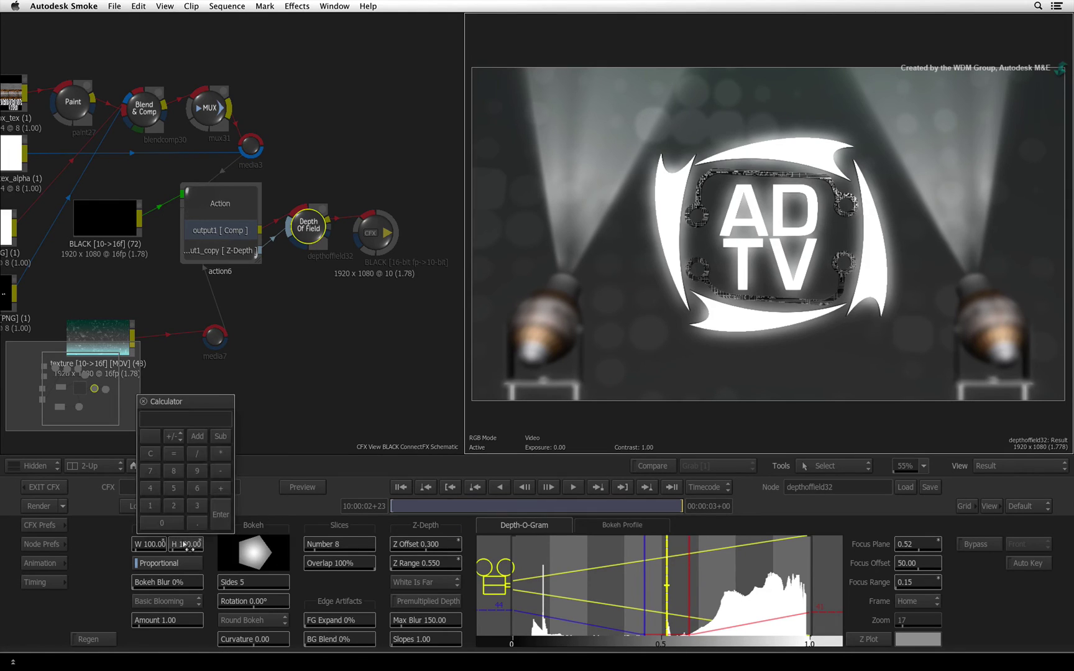
{"action": "type", "text": "35"}
{"action": "key", "text": "Return"}
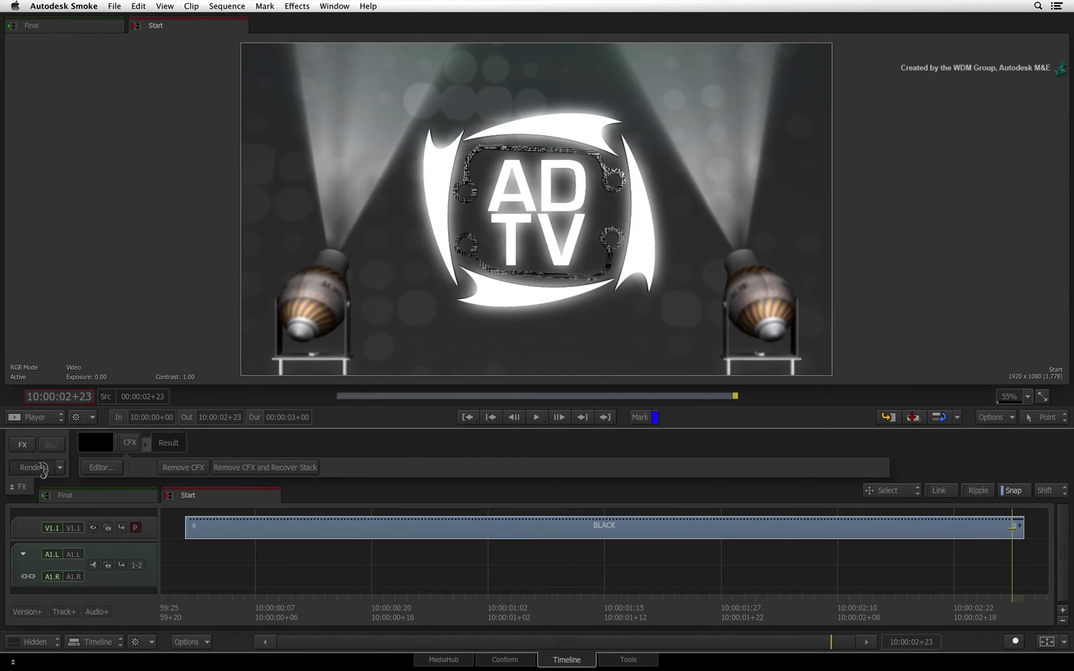
- Render the 71-frame ConnectFX depth-of-field effect onto the Start clip
{"action": "left_click", "coordinate": [41, 467]}
- Play the rendered Start clip full screen with Back and Forth looping
{"action": "key", "text": "grave"}
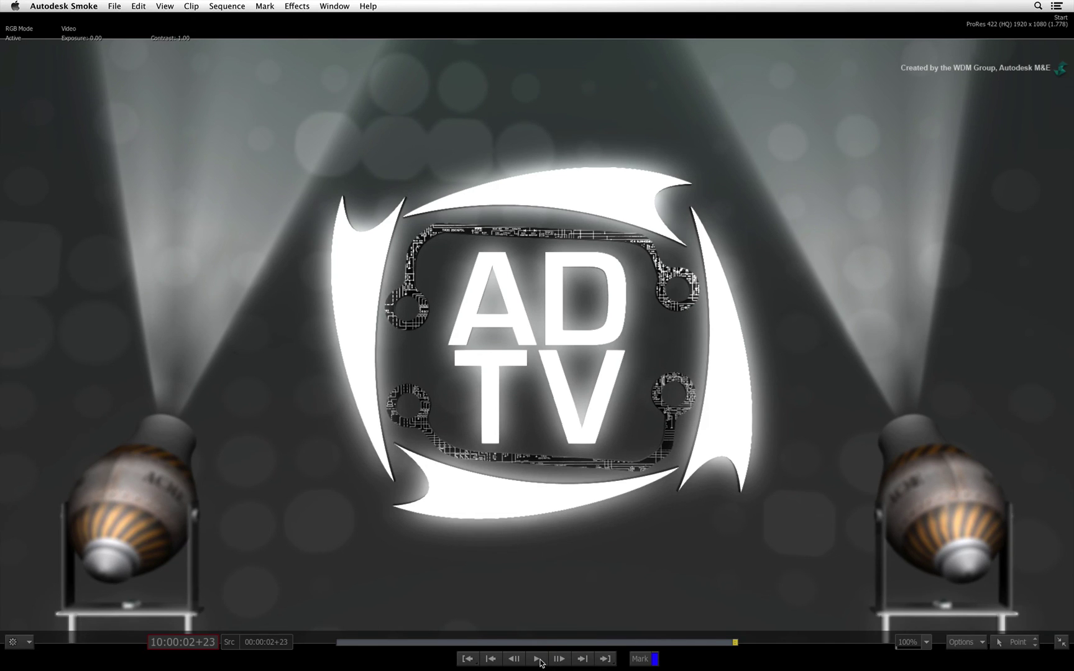
{"action": "left_click_drag", "start_coordinate": [541, 663], "coordinate": [546, 627]}
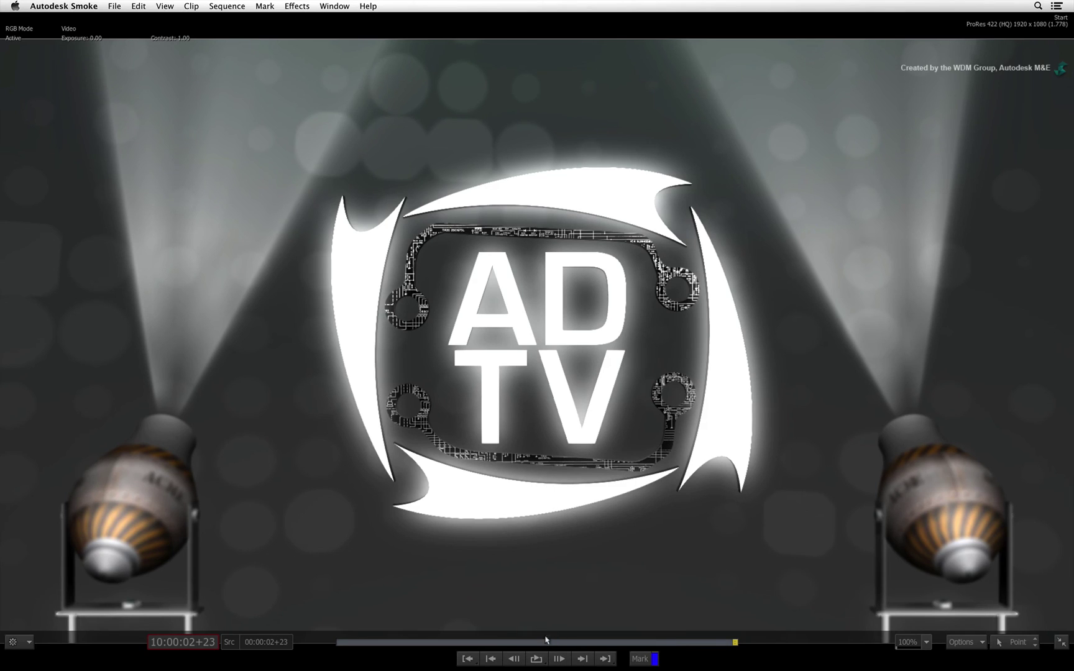